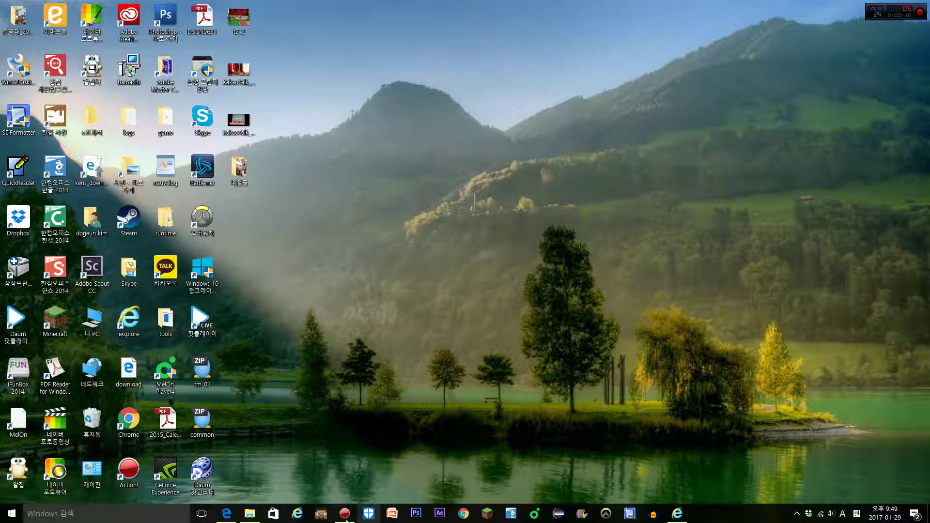
Step: Open File Explorer maximized on This PC, showing drives C:, D: and the DVD drive
left_click(250, 514)
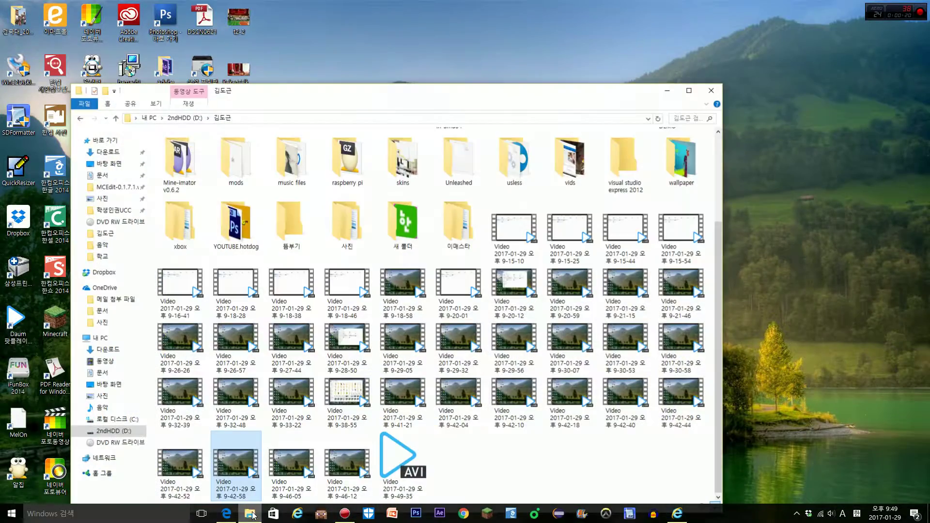
left_click(689, 91)
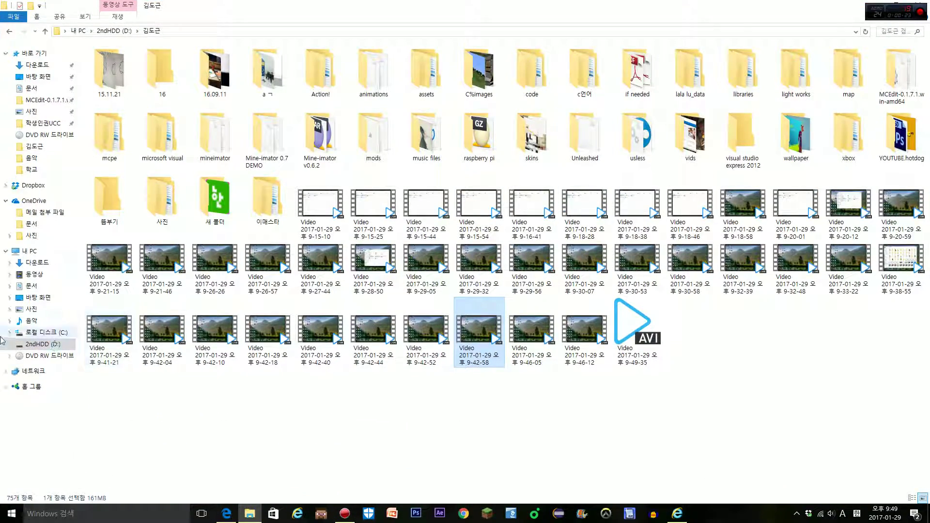
left_click(30, 251)
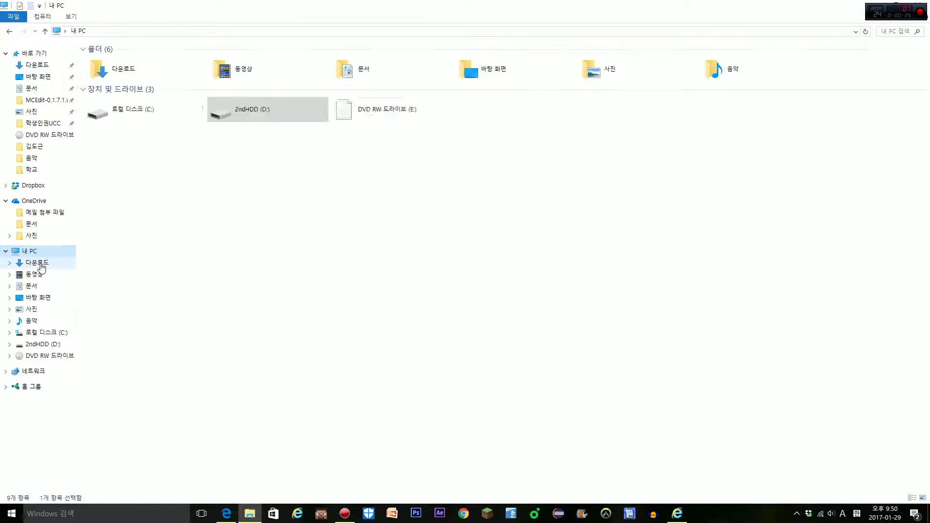
left_click(124, 225)
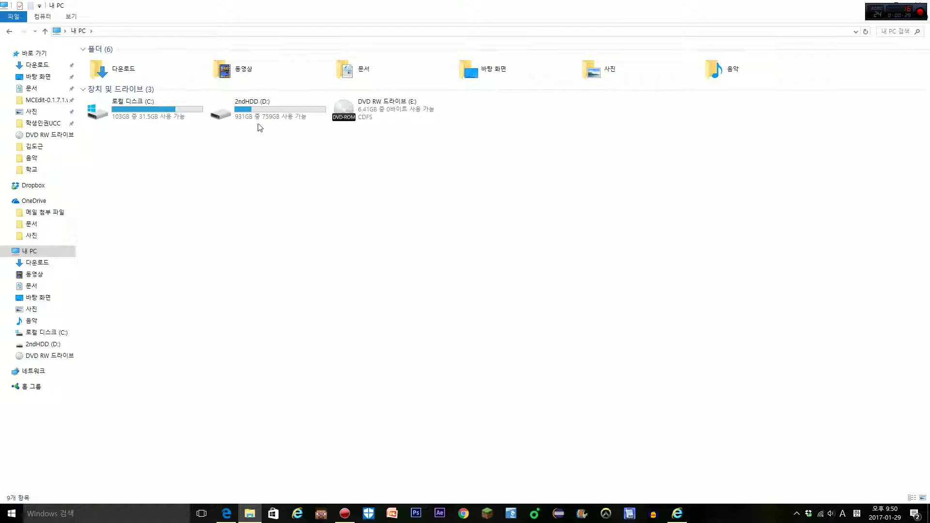
Step: Open Local Disk (C:) Properties, showing 72.3 GB used and 31.5 GB free
right_click(179, 115)
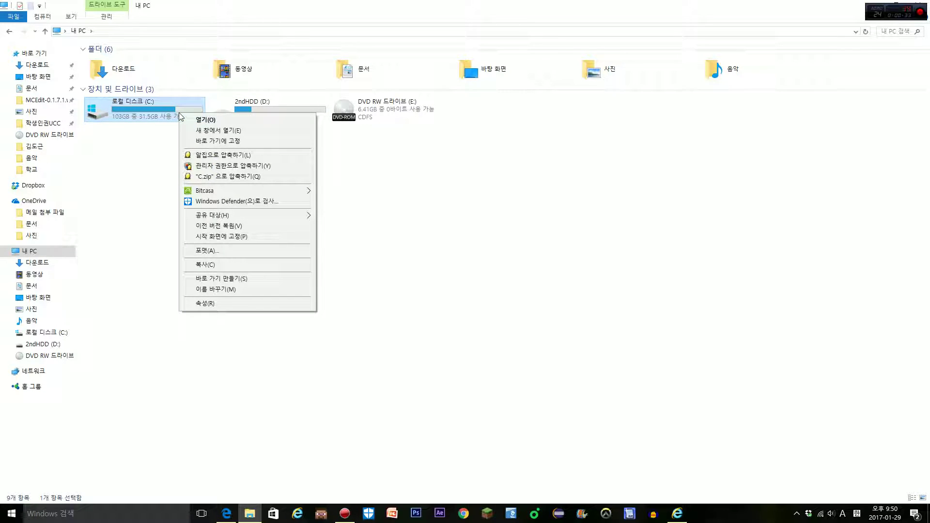
left_click(225, 304)
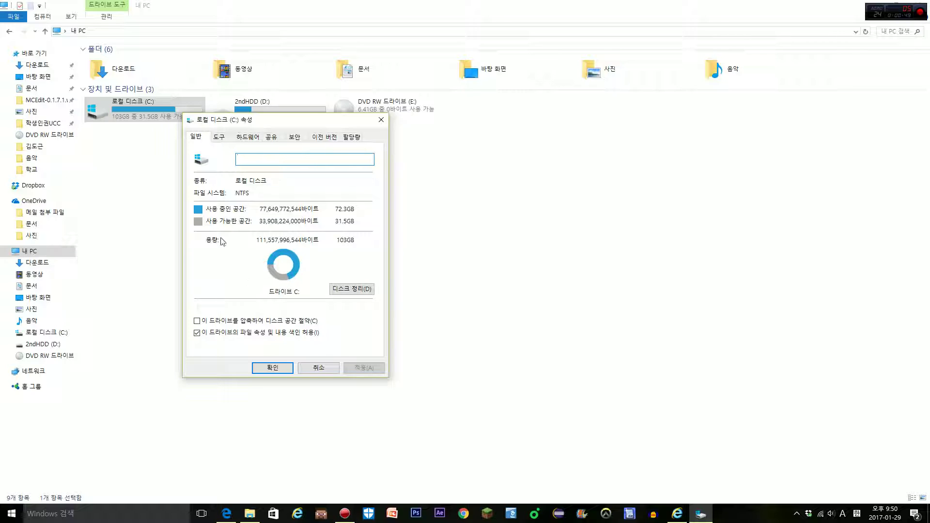
Step: Run Disk Cleanup on C: from its Properties, with 469 MB initially selected
left_click(353, 289)
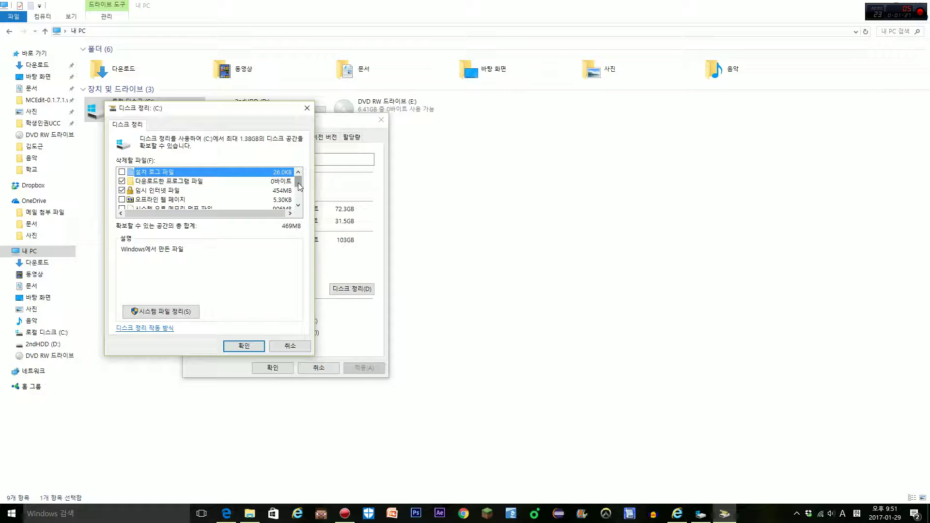
Step: Check every Disk Cleanup file category, totaling 1.38 GB, and confirm with OK
left_click(123, 172)
left_click_drag(300, 184, 300, 197)
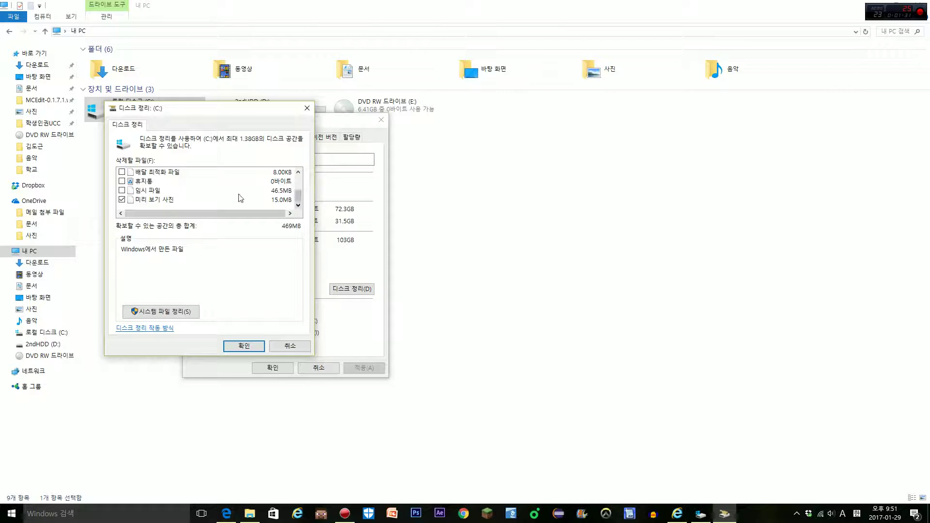
left_click(121, 192)
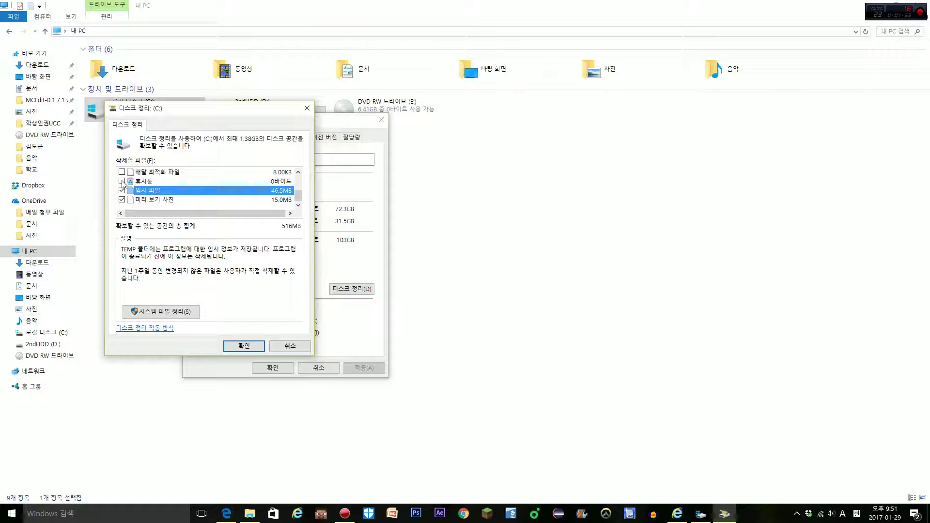
scroll(122, 191, "up", 3)
left_click(122, 191)
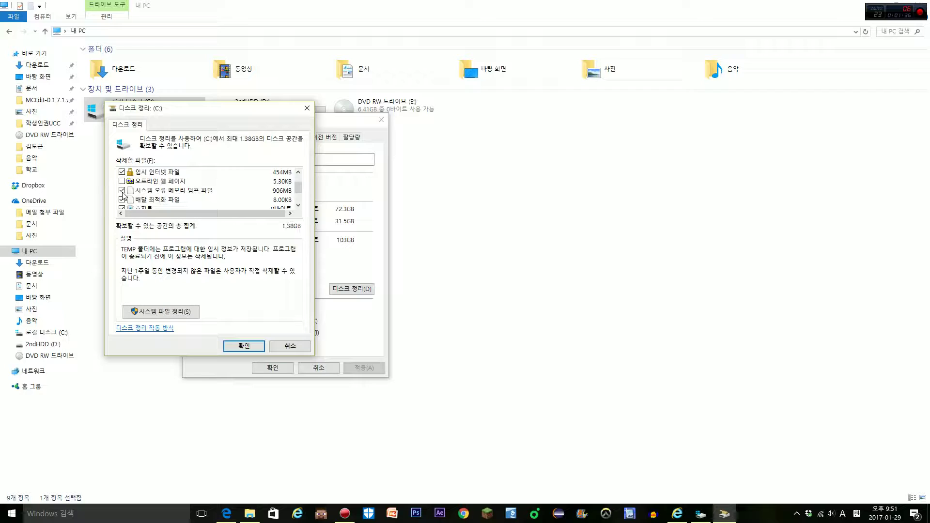
scroll(122, 191, "up", 2)
left_click(121, 191)
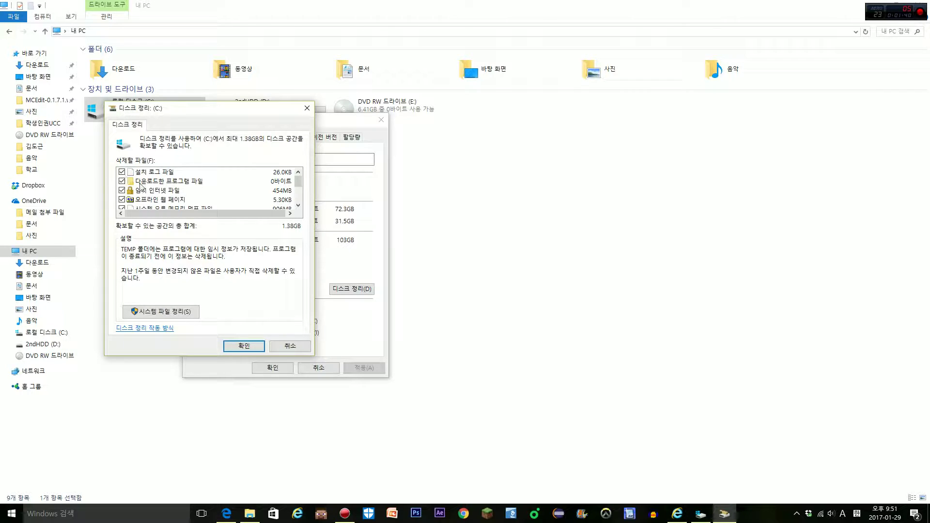
scroll(139, 188, "down", 2)
left_click(149, 191)
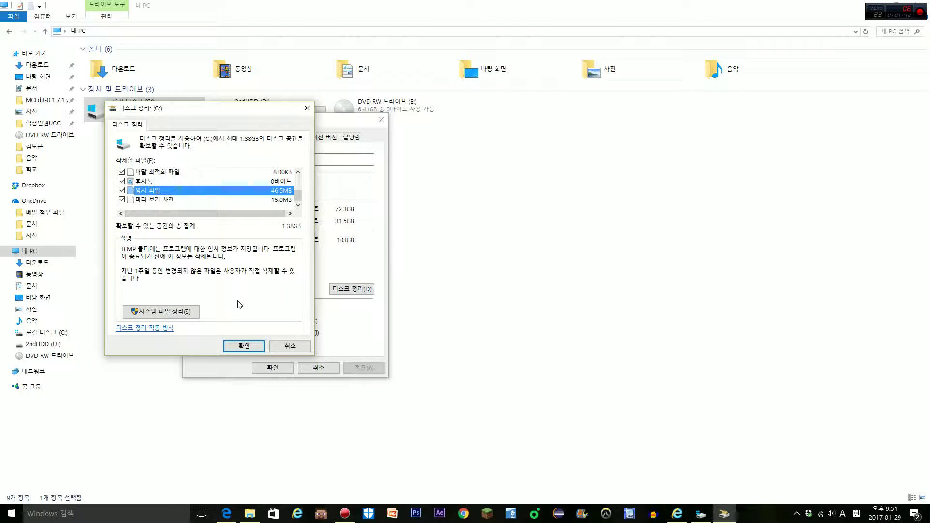
left_click(243, 345)
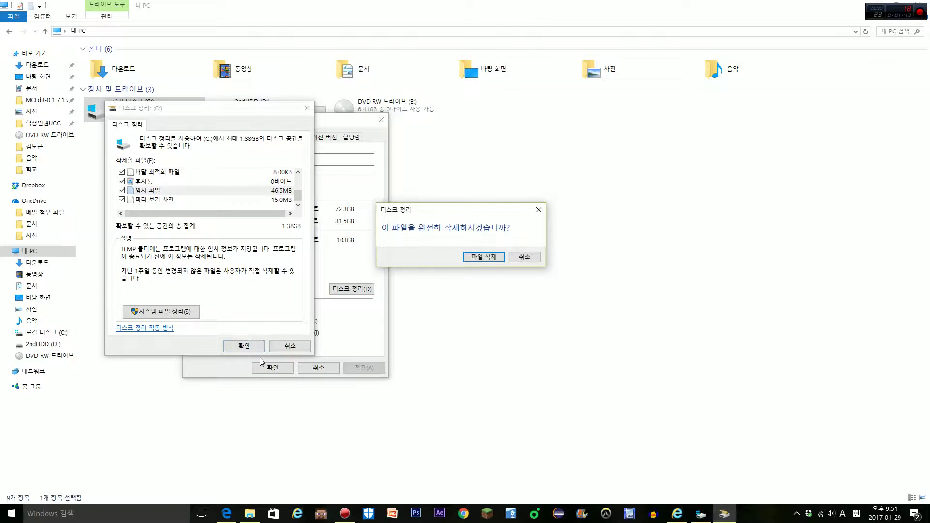
Step: Confirm permanent file deletion, then close the C: Properties dialog and File Explorer
left_click(481, 257)
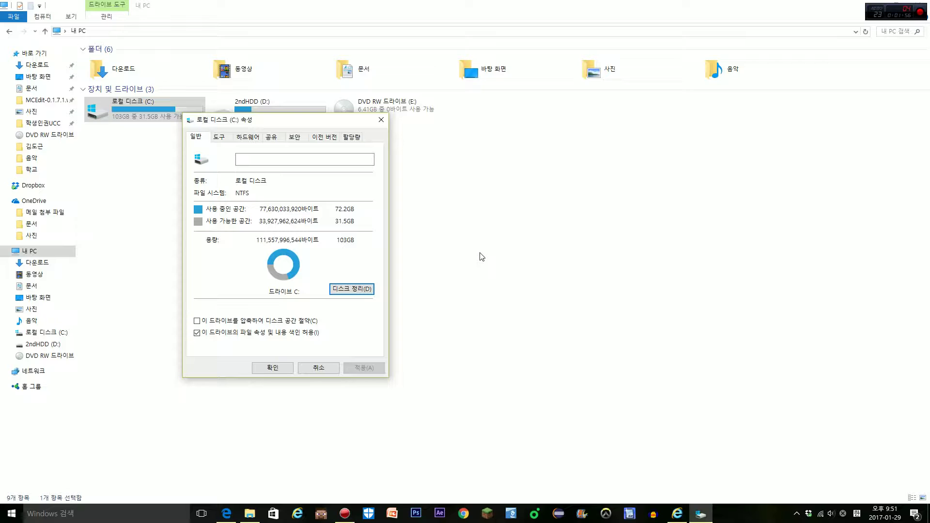
left_click(380, 119)
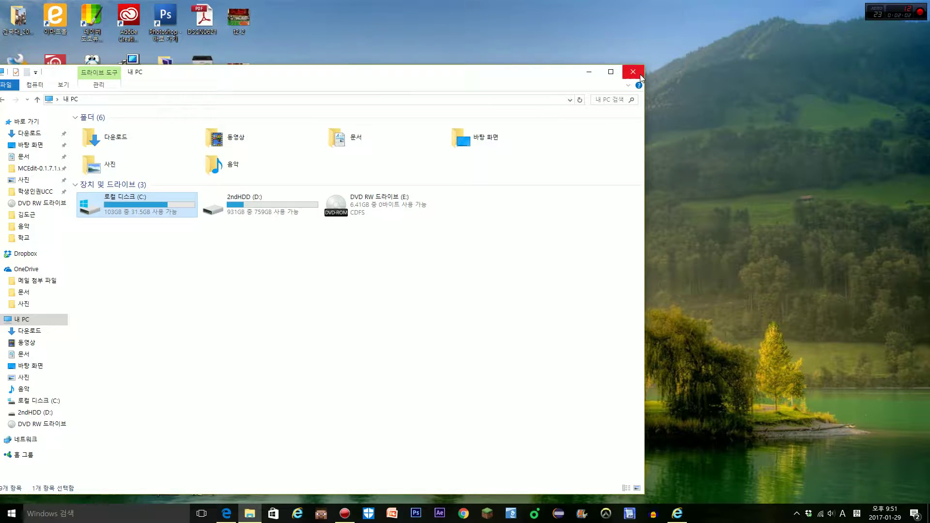
left_click(634, 71)
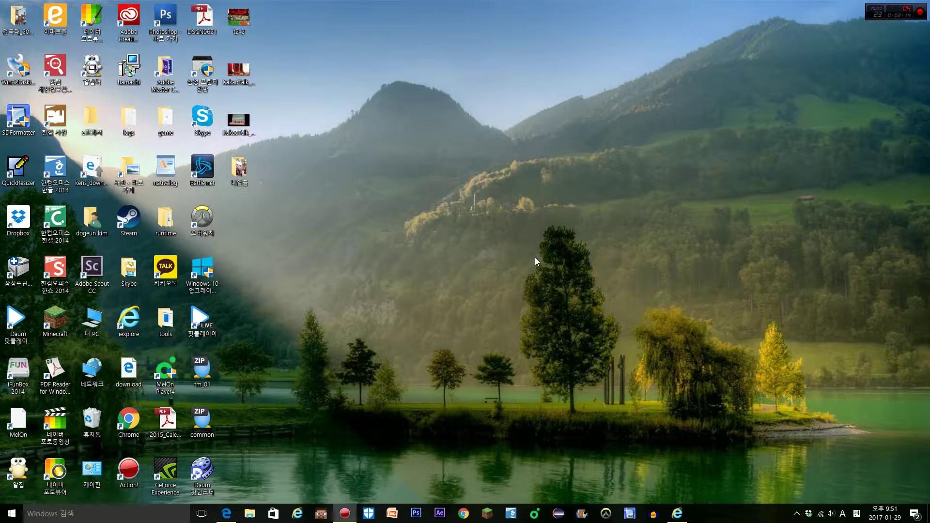
Step: Bring up the Action! recorder window, minimize it, then restore it from the taskbar
left_click(344, 513)
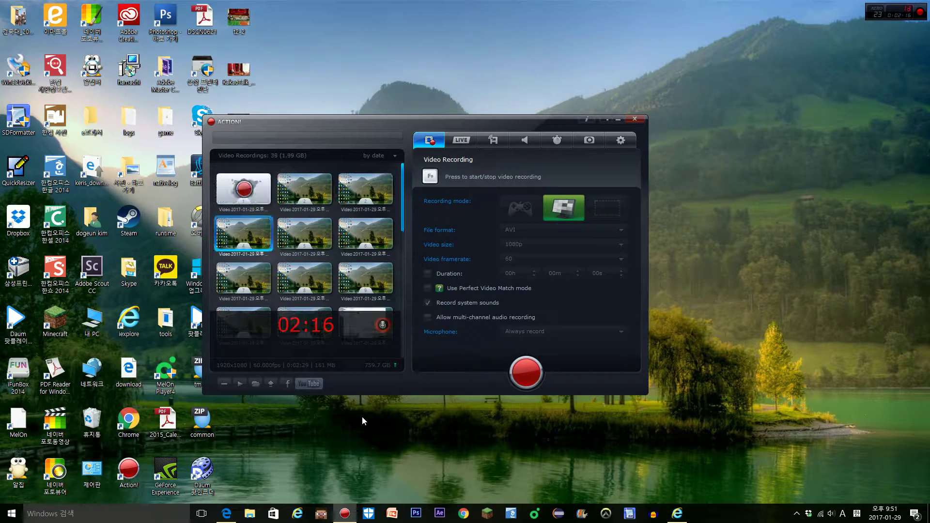
left_click(617, 121)
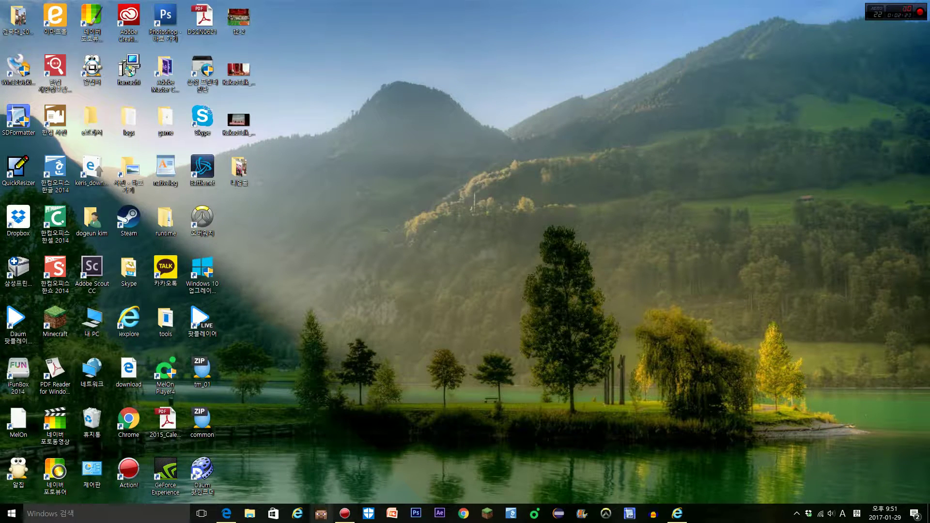
left_click(345, 514)
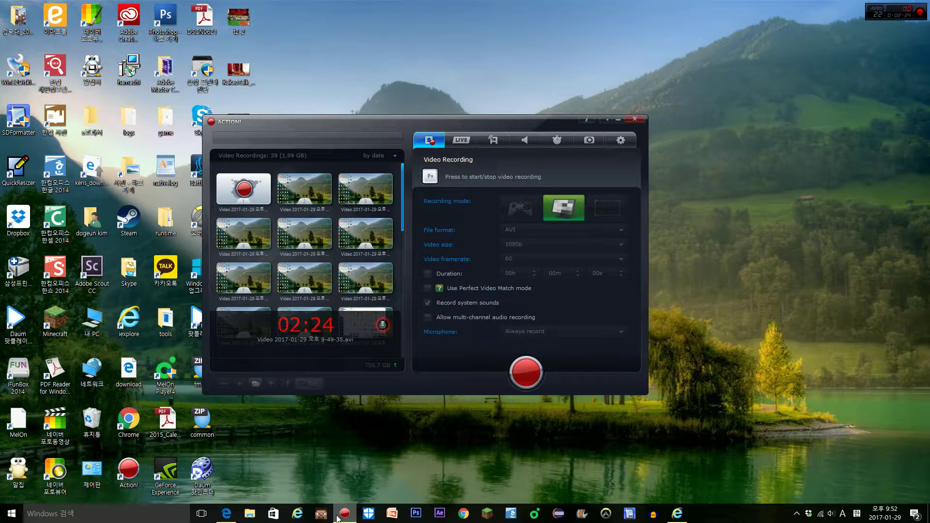